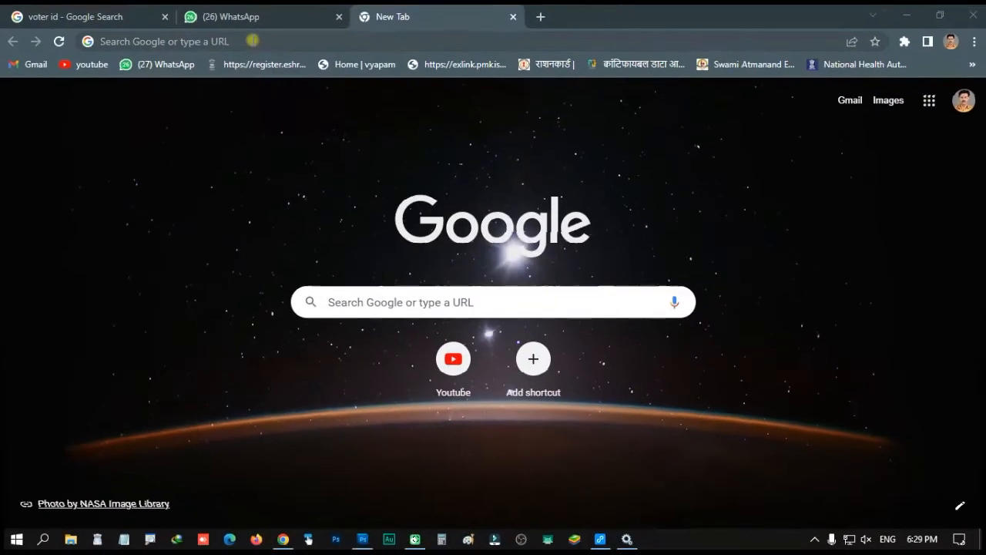
# - Search Google for 'EPFO member portal' and open the Member Home result in a new tab
pyautogui.click(253, 36)
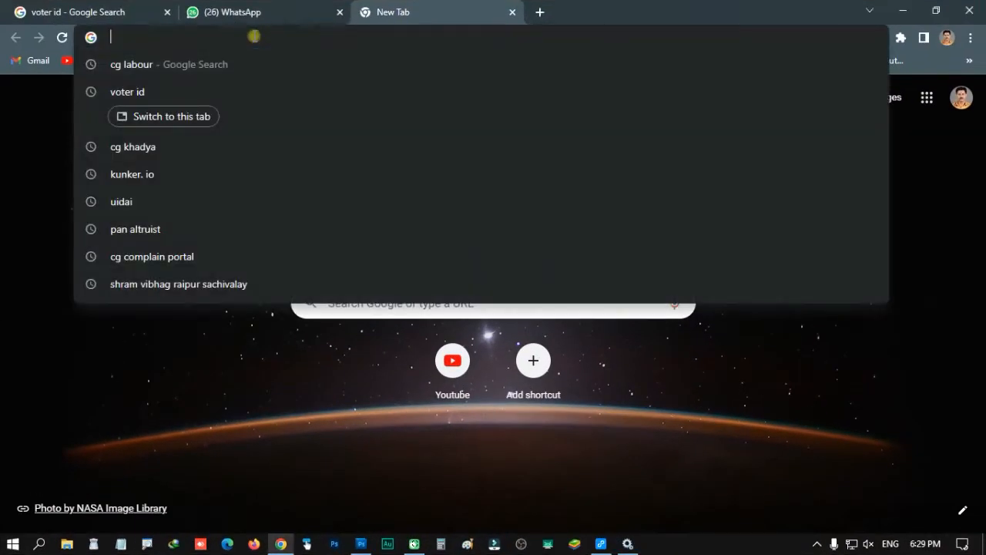
pyautogui.write('EPFO')
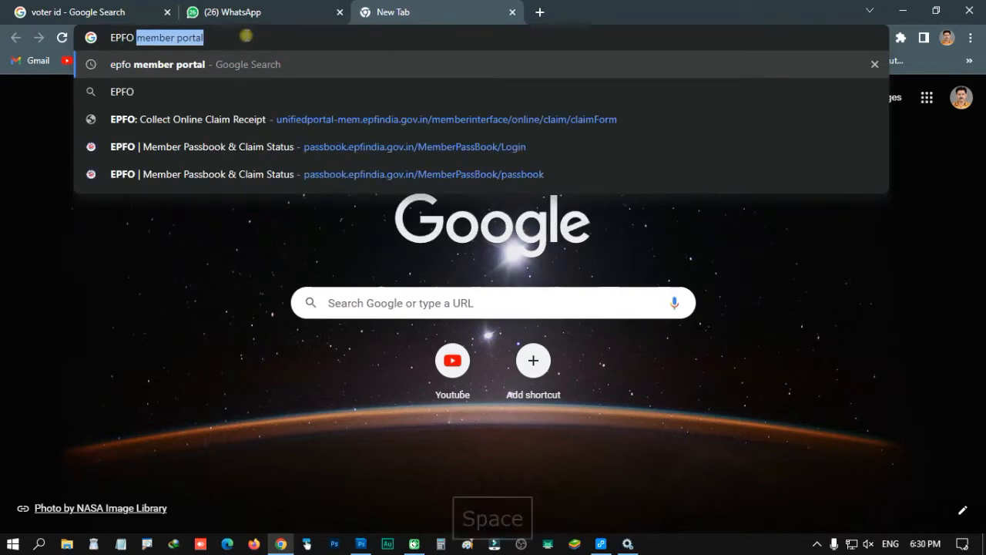
pyautogui.click(254, 36)
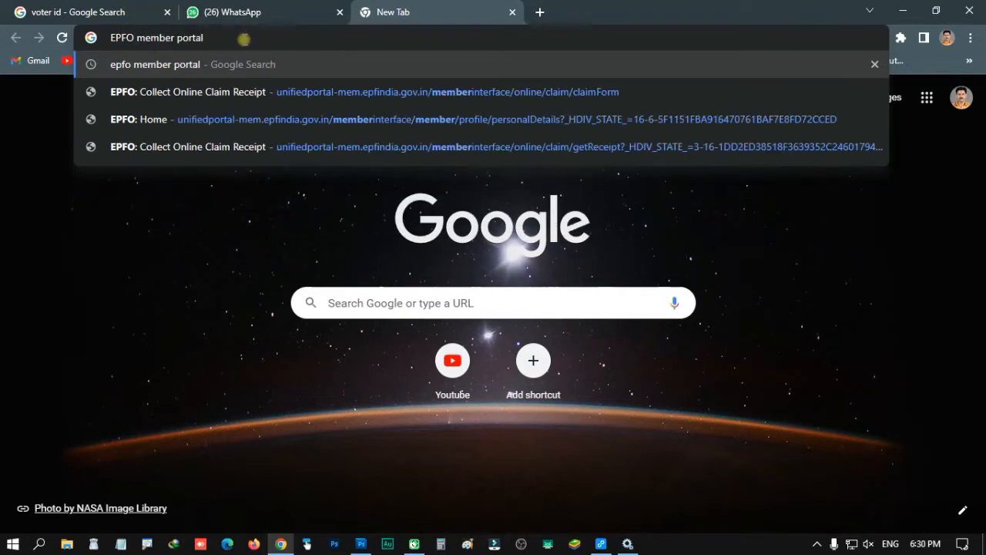
pyautogui.press('Return')
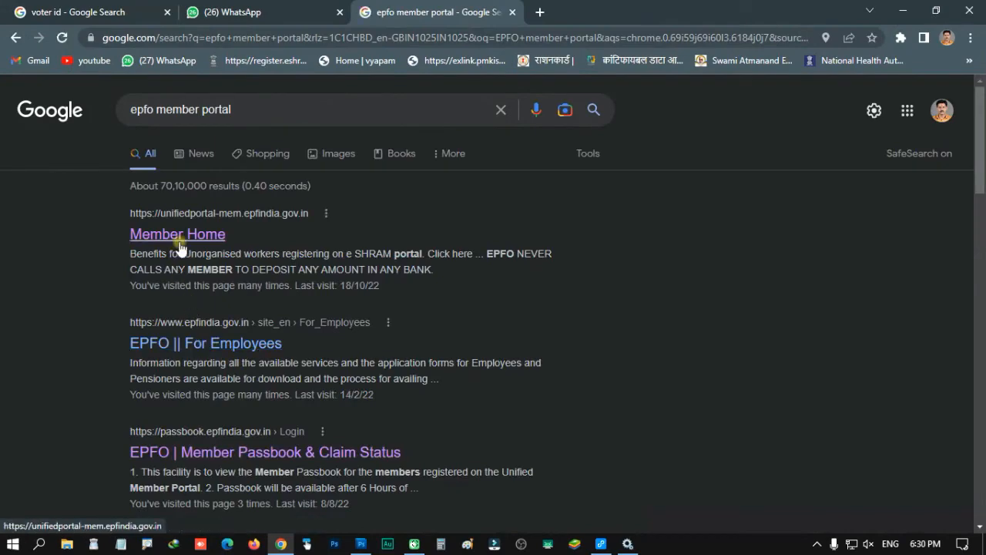
pyautogui.click(189, 235)
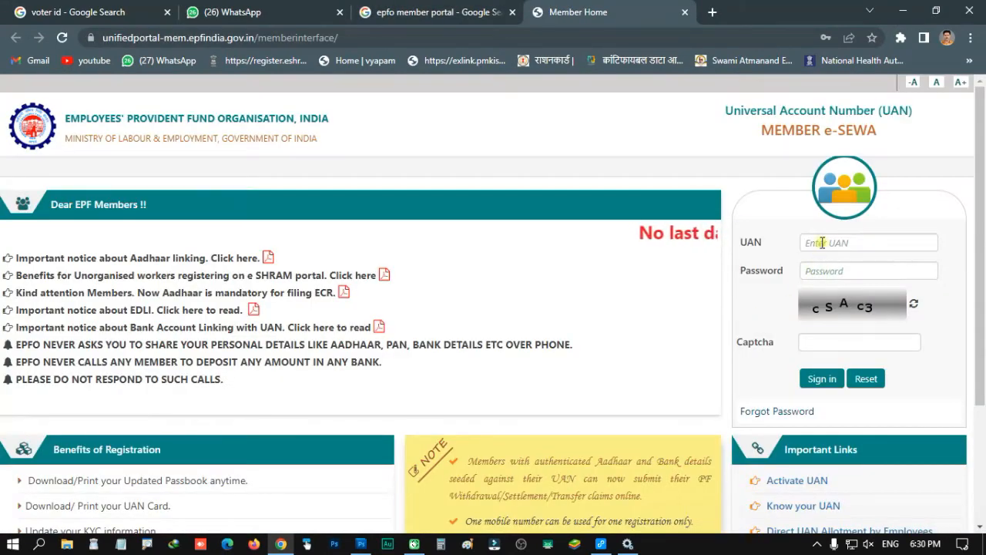
# - Sign in with the saved UAN and password autofill, entering the captcha shown
pyautogui.click(821, 243)
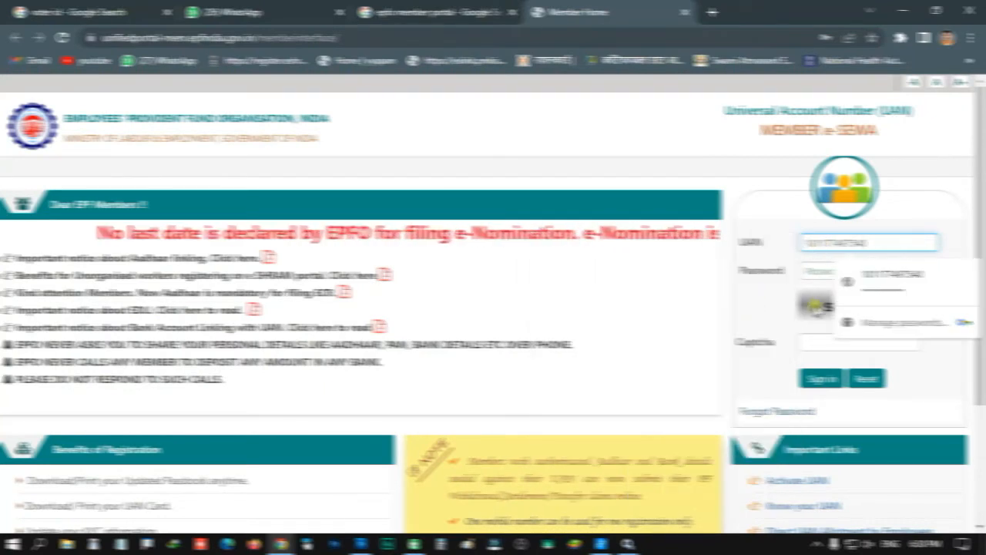
pyautogui.click(869, 273)
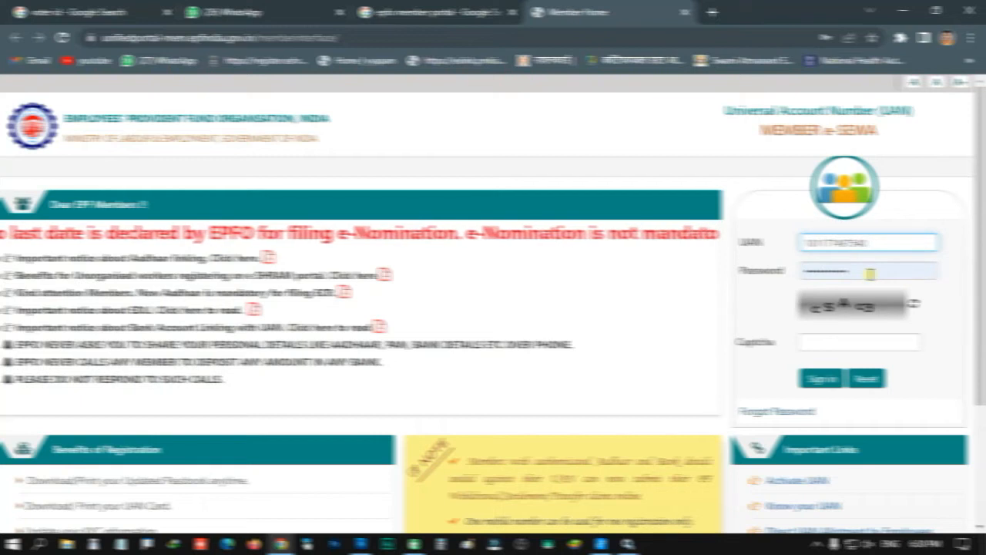
pyautogui.click(838, 339)
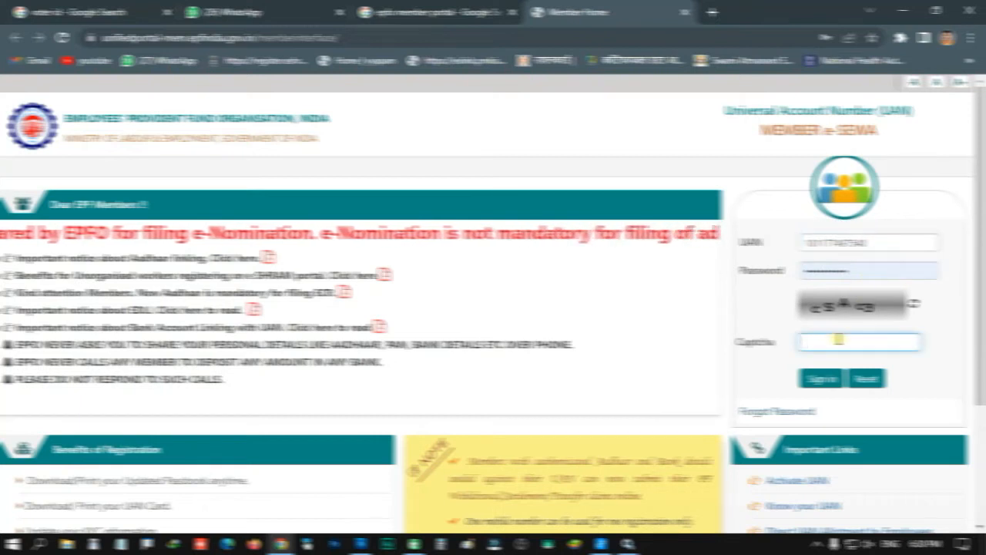
pyautogui.write('c')
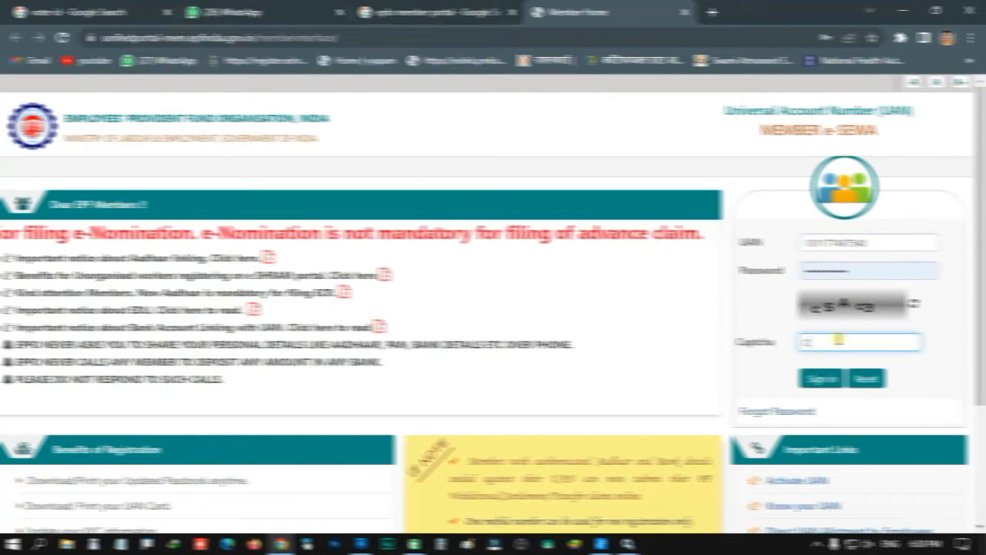
pyautogui.press('BackSpace')
pyautogui.write('CSAC3')
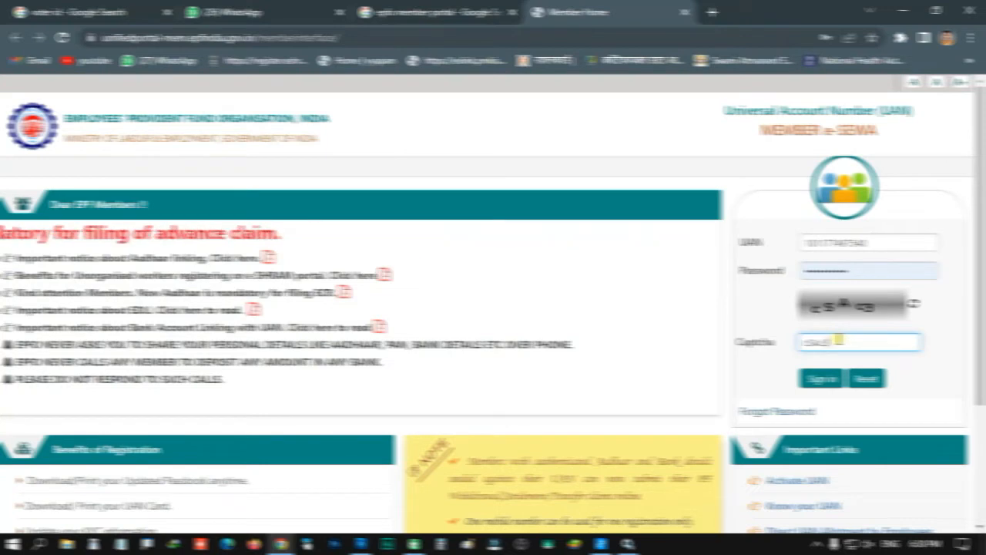
pyautogui.click(821, 378)
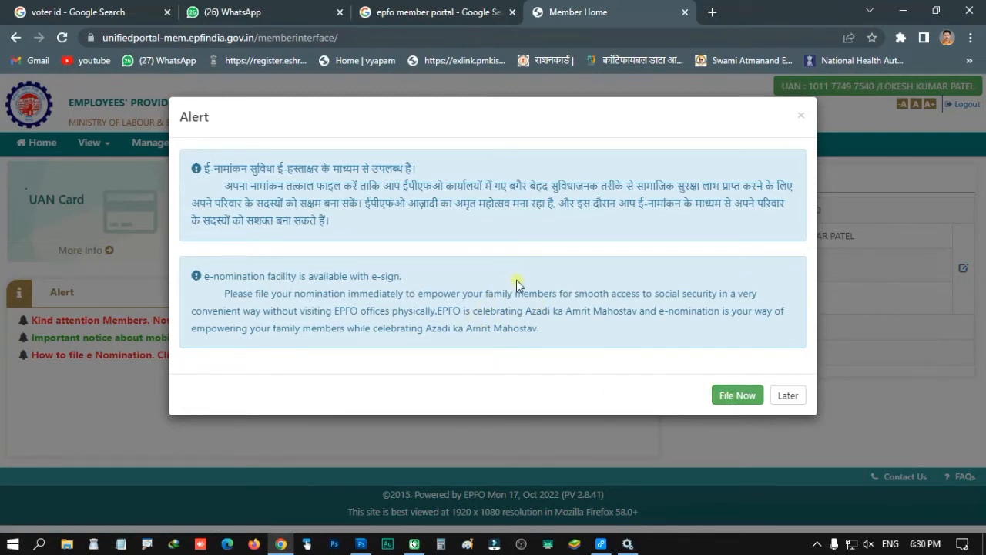
# - Postpone the e-nomination alert and go to Online Services > CLAIM (FORM-31,19,10C&10D)
pyautogui.click(791, 401)
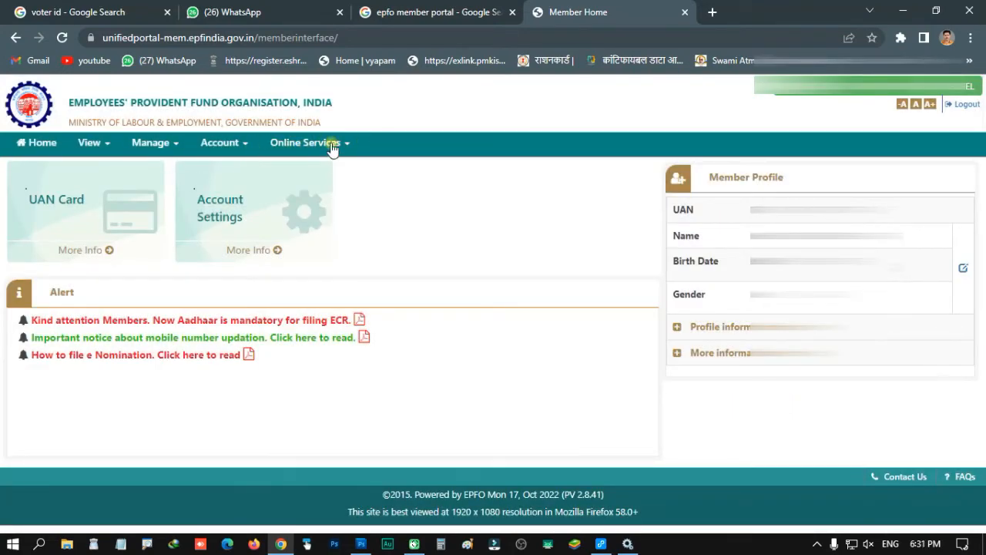
pyautogui.click(331, 146)
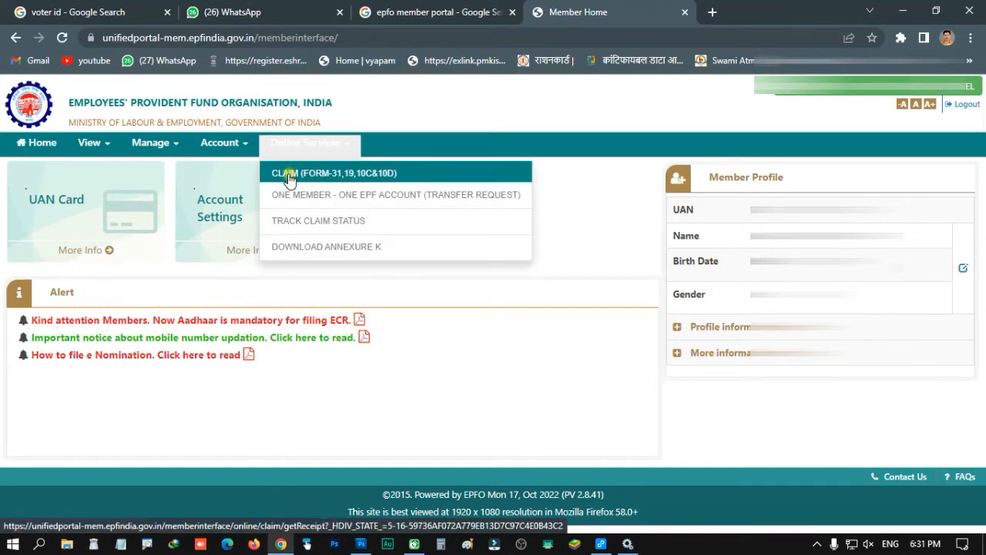
pyautogui.moveTo(288, 173); pyautogui.dragTo(300, 176)
pyautogui.click(299, 174)
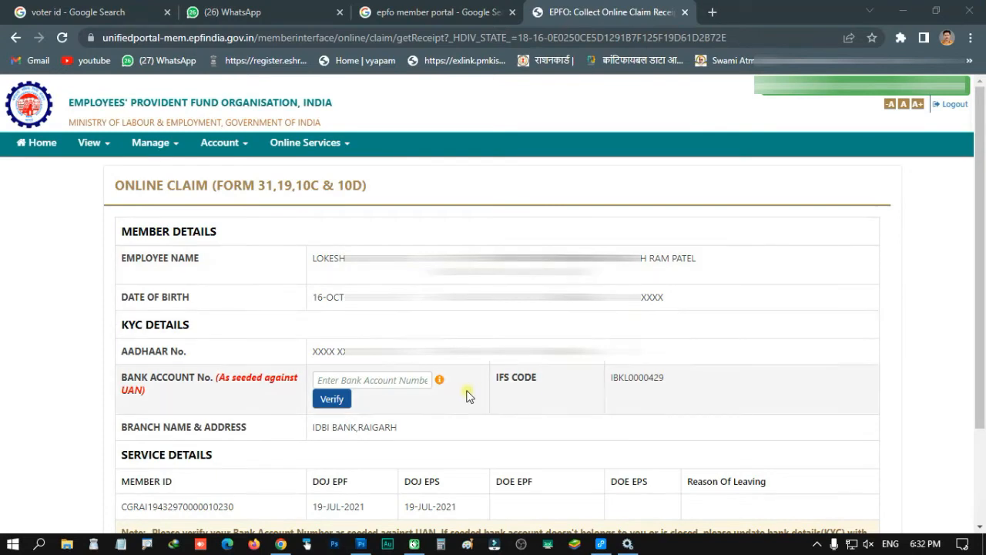
# - Enter and confirm verification of the bank account number, then proceed to the online claim
pyautogui.click(382, 381)
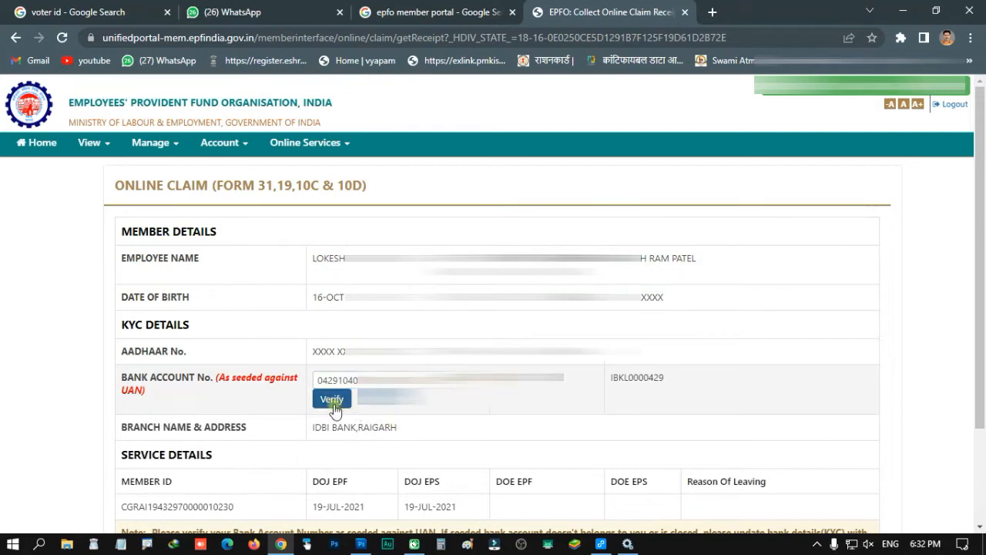
pyautogui.click(331, 400)
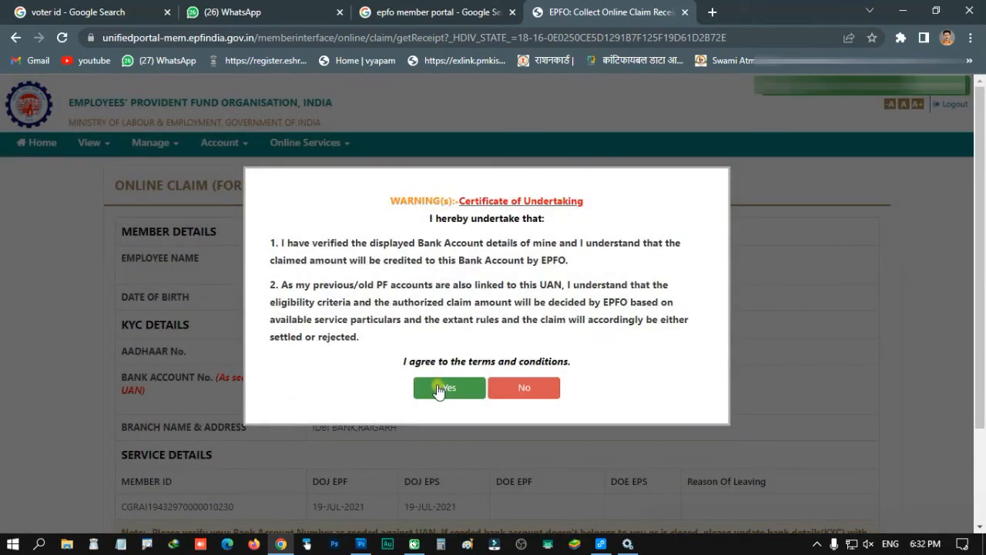
pyautogui.click(439, 389)
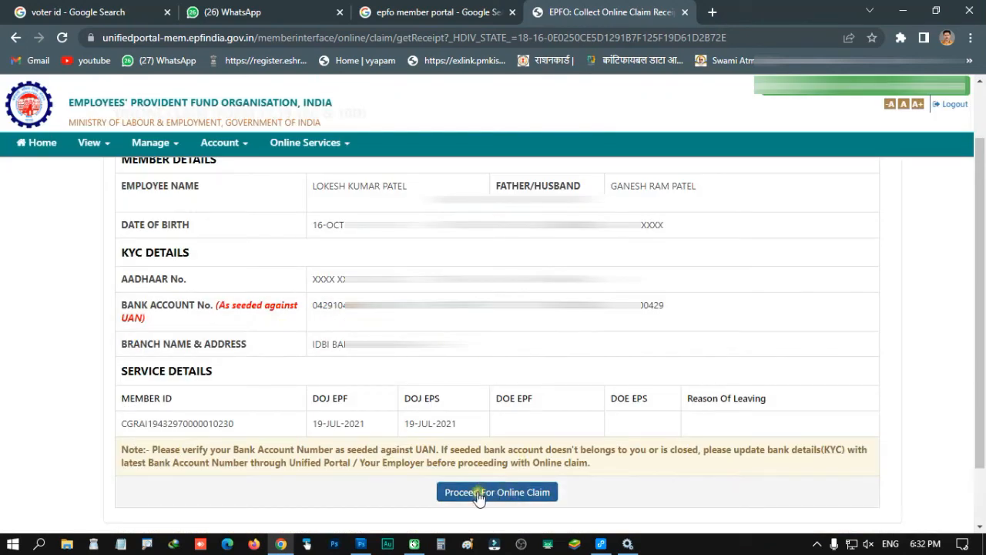
pyautogui.click(510, 497)
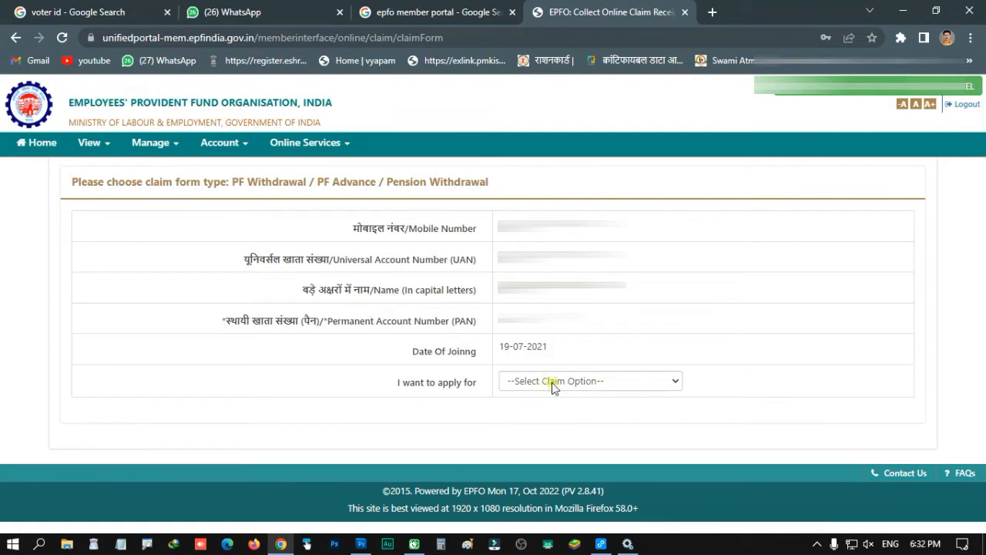
# - Select PF ADVANCE (FORM-31) in 'I want to apply for', acknowledging the error alert
pyautogui.click(667, 383)
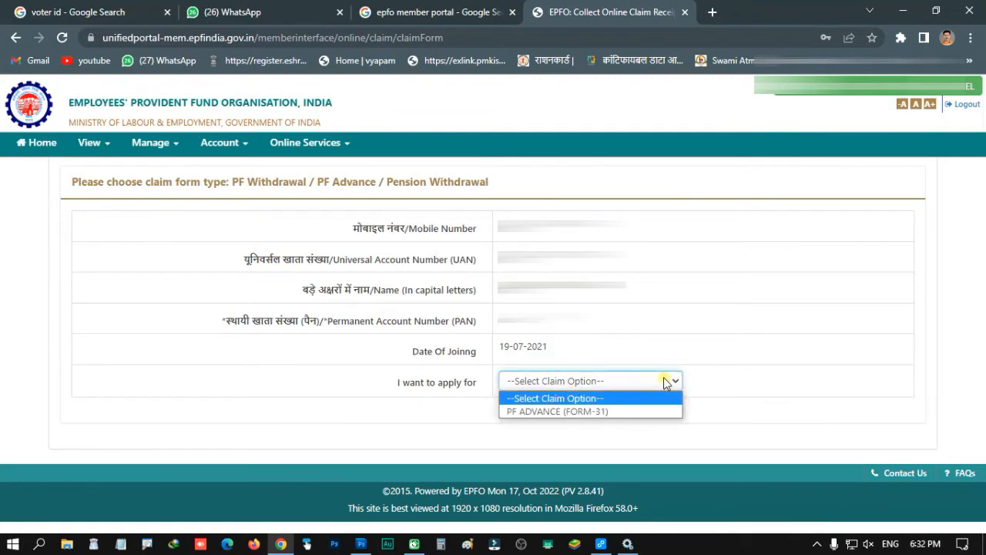
pyautogui.click(606, 414)
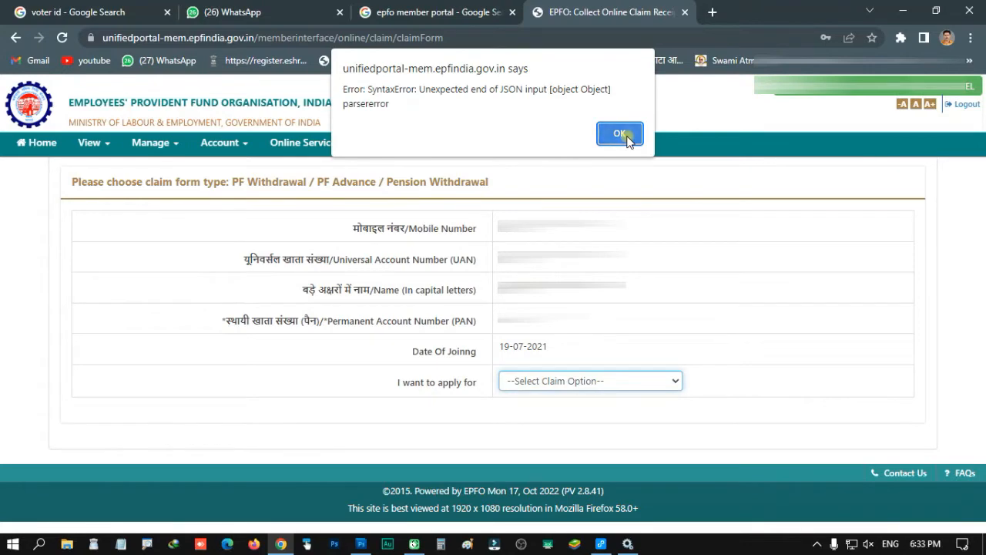
pyautogui.click(623, 136)
pyautogui.click(597, 411)
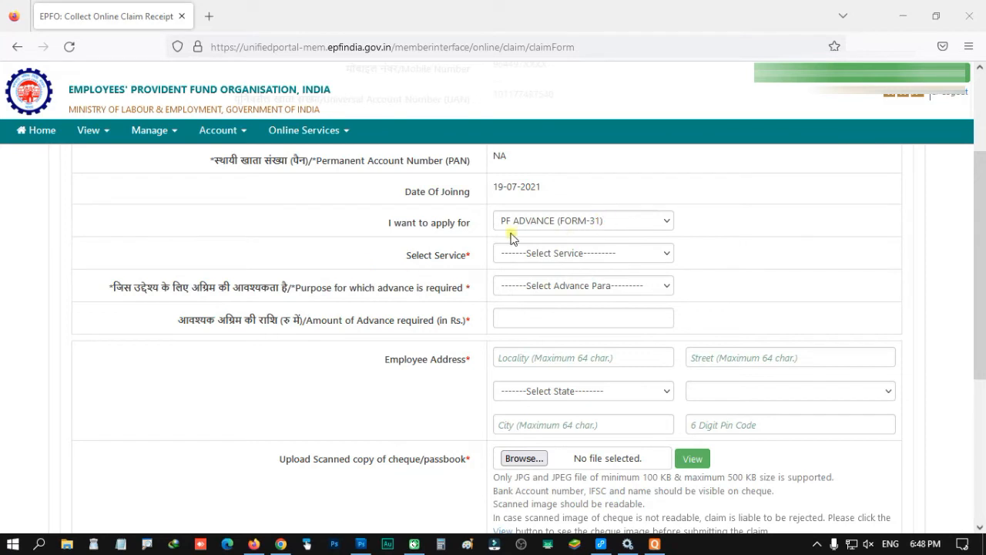
# - Choose the second employer's service, purpose Construction of House, and advance amount 18132
pyautogui.click(609, 253)
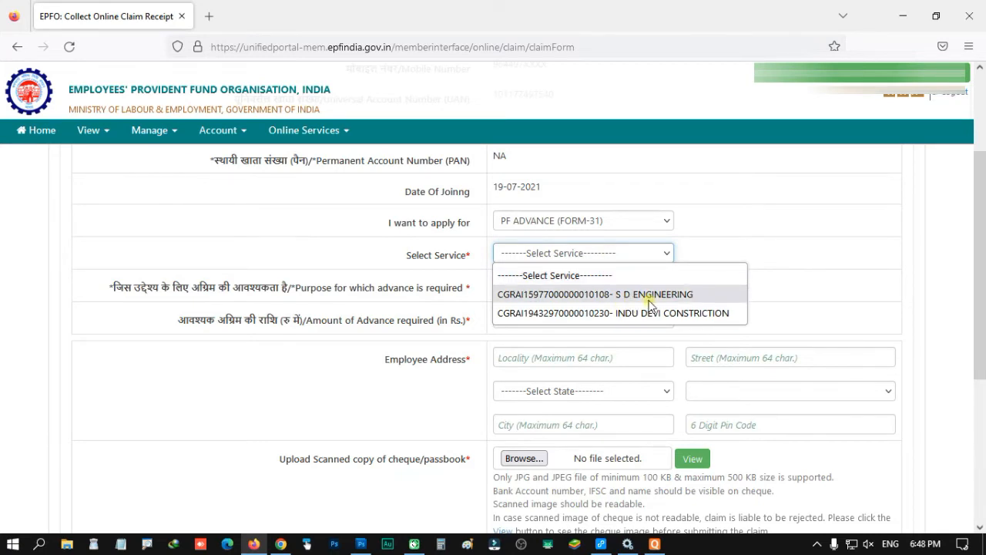
pyautogui.click(608, 313)
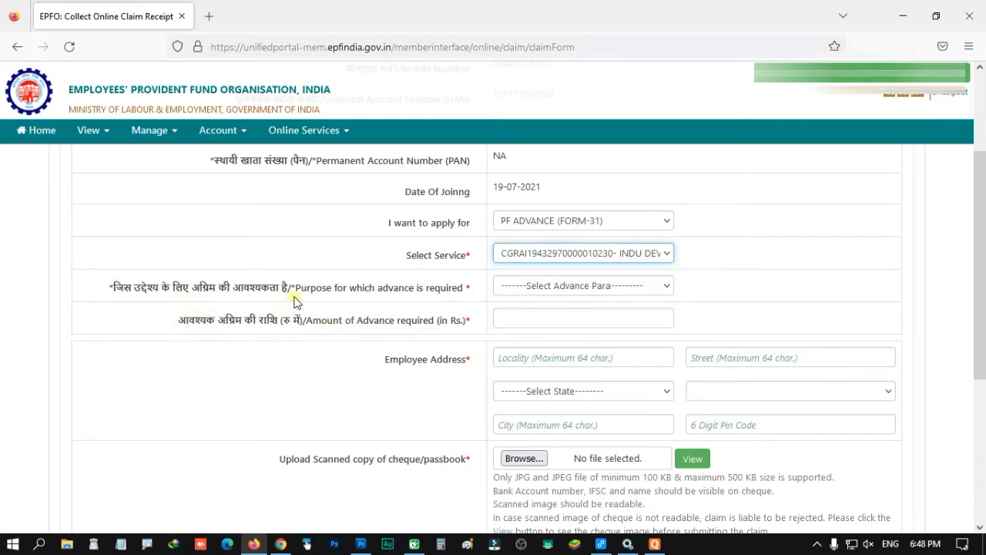
pyautogui.click(665, 288)
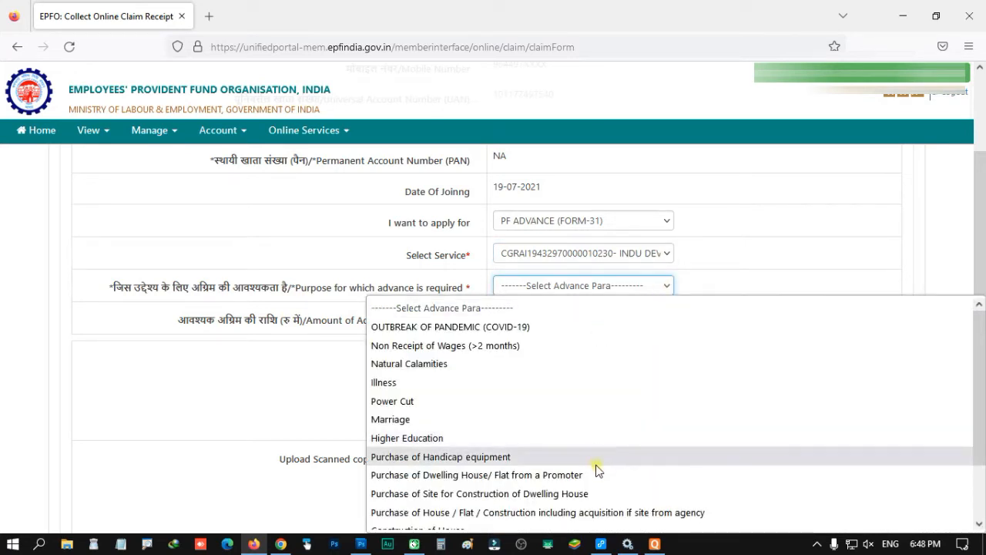
pyautogui.scroll(-1, 594, 483)
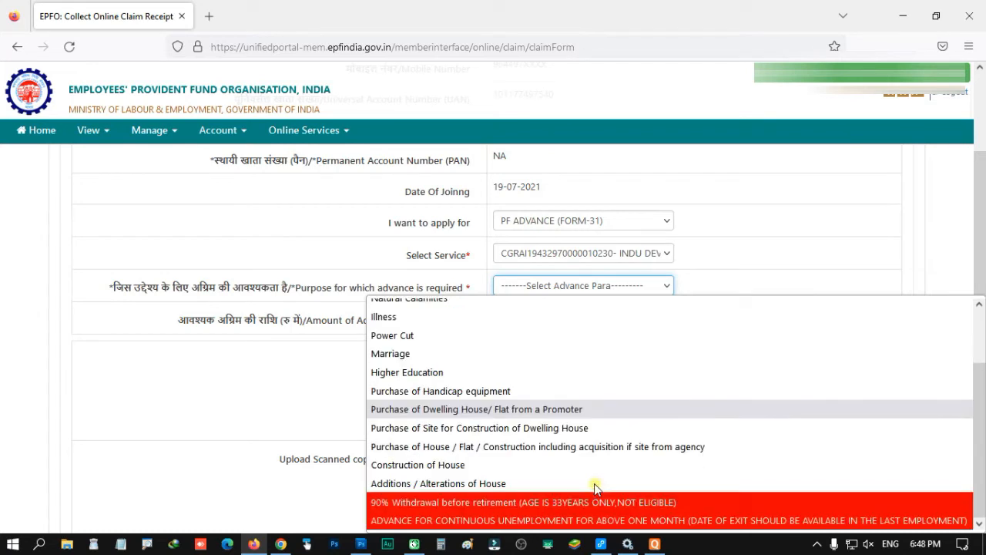
pyautogui.click(447, 465)
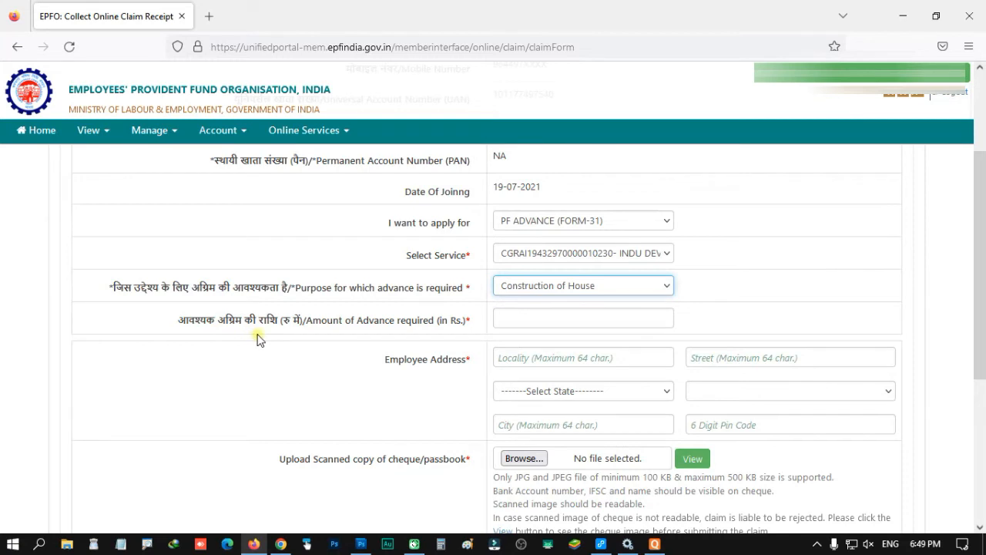
pyautogui.click(508, 316)
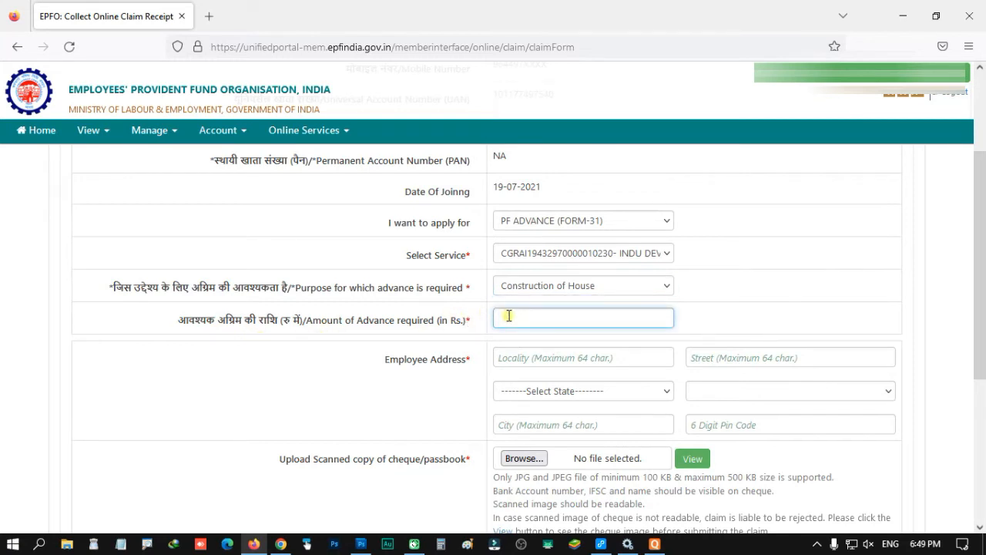
pyautogui.write('18132')
# - Enter the address locality, state CHHATTISGARH, district and city RAIGARH, pin code 496001
pyautogui.click(571, 358)
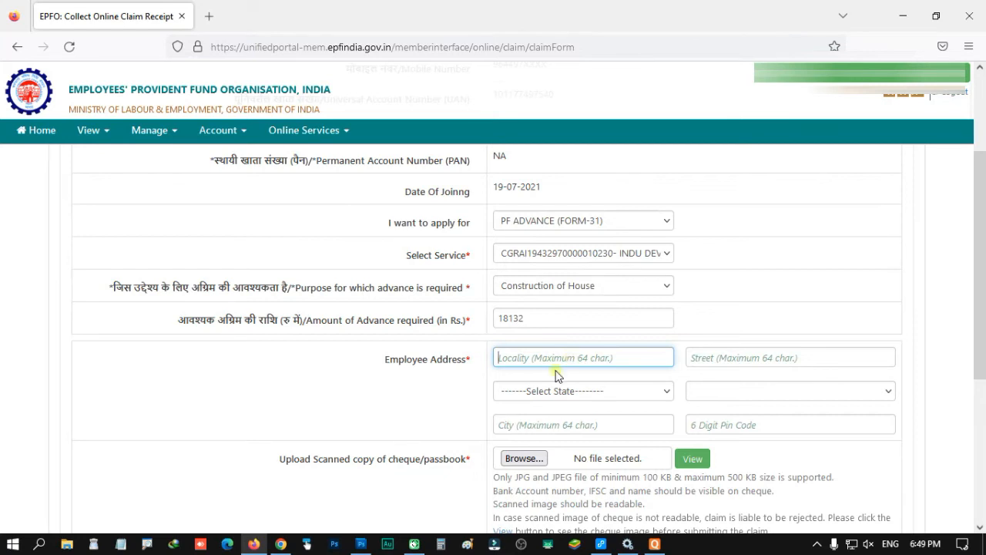
pyautogui.write('WAR')
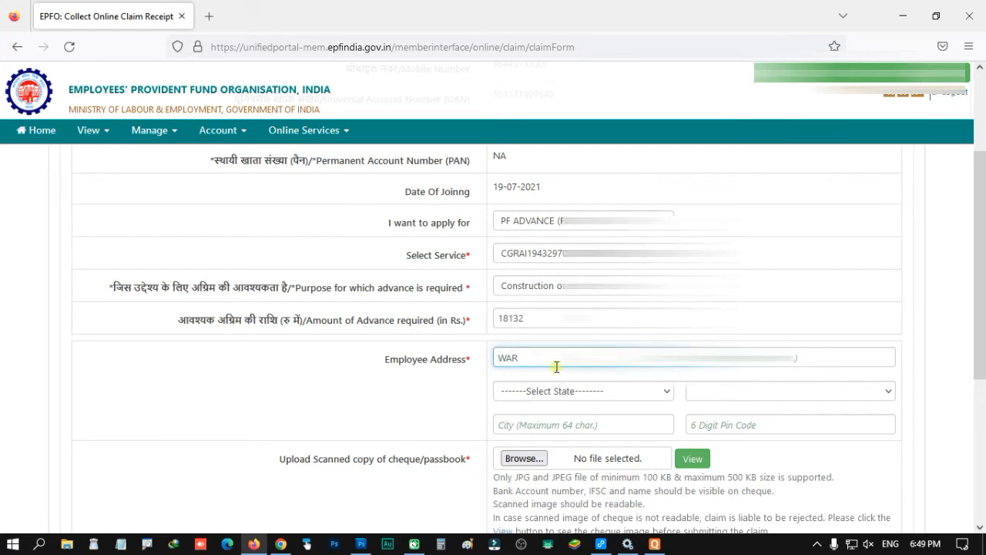
pyautogui.click(621, 390)
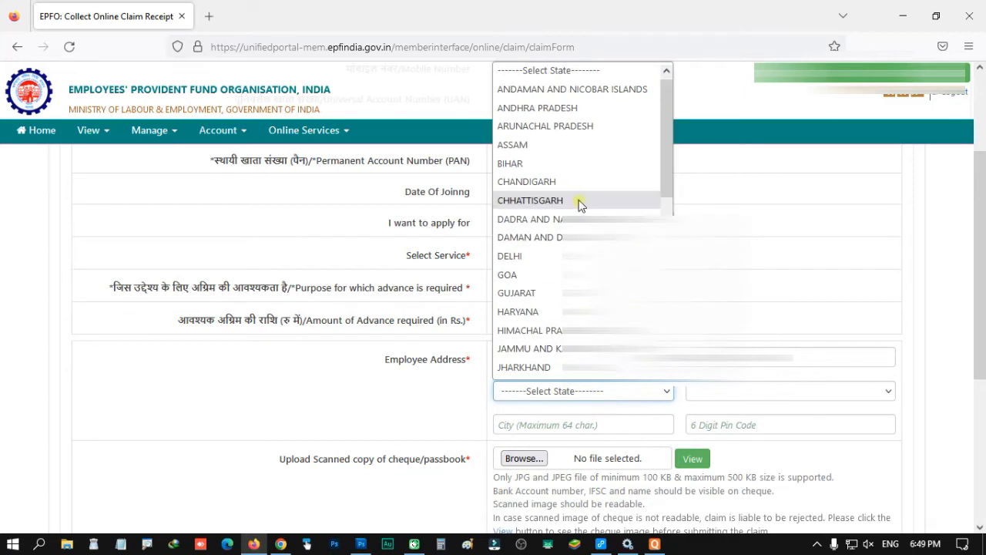
pyautogui.click(579, 201)
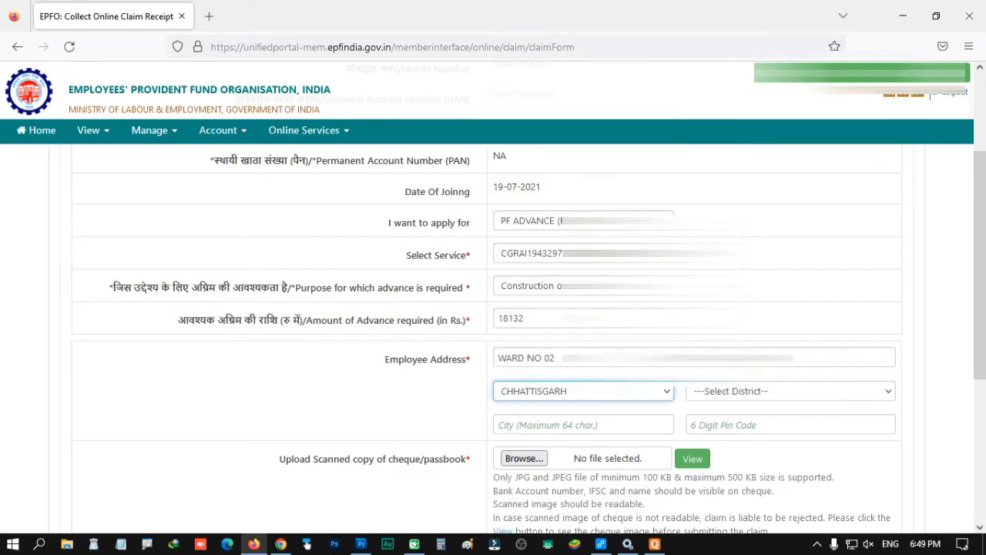
pyautogui.click(749, 393)
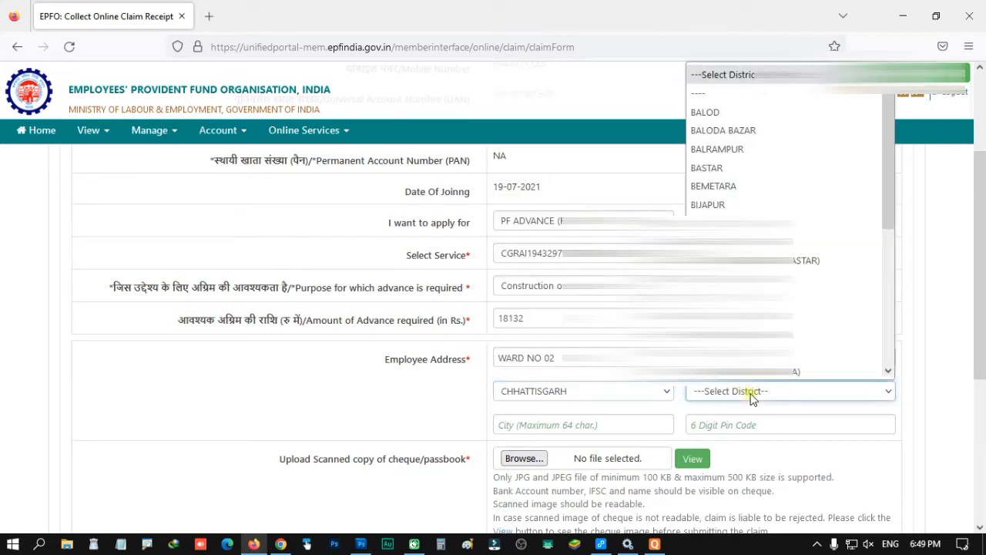
pyautogui.scroll(-3, 832, 233)
pyautogui.click(817, 237)
pyautogui.click(533, 424)
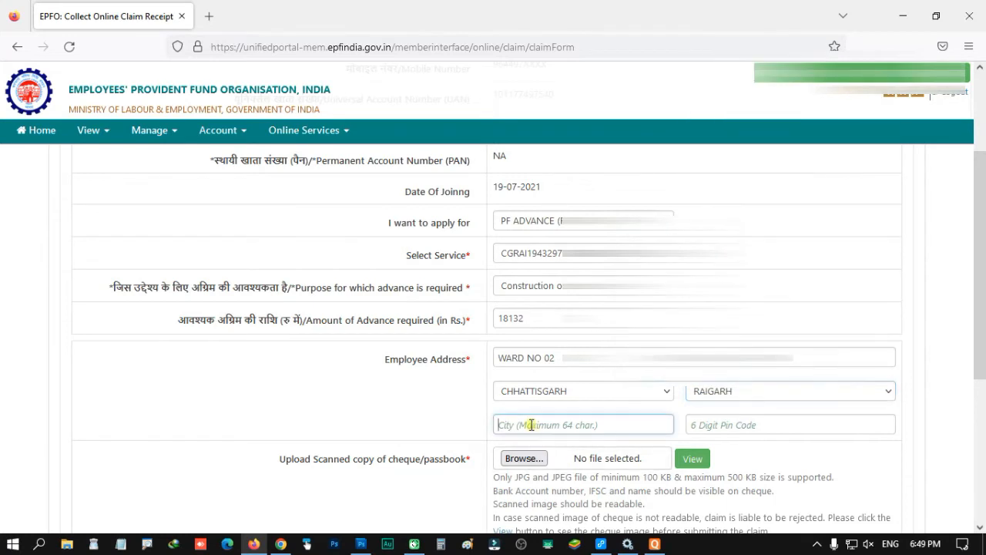
pyautogui.write('RAIGARH')
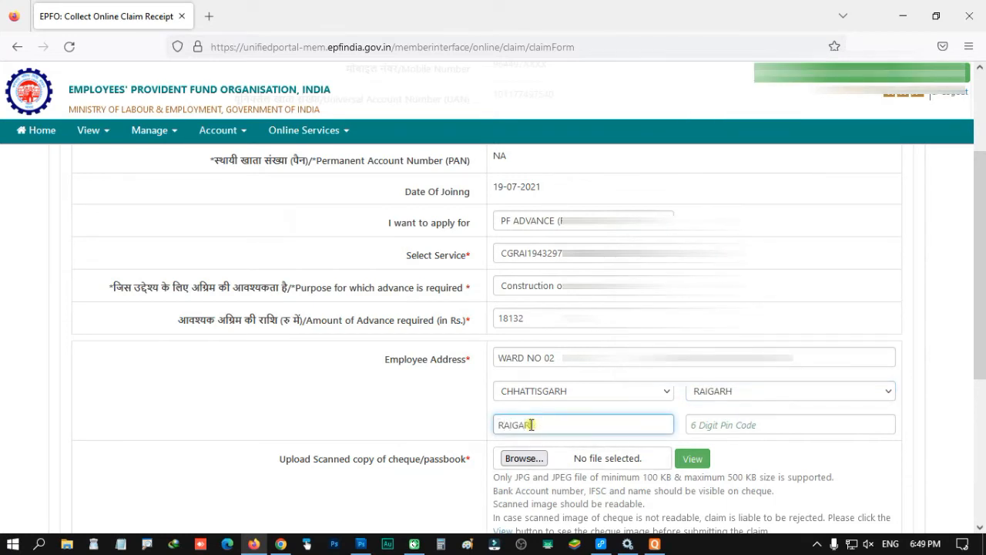
pyautogui.click(709, 426)
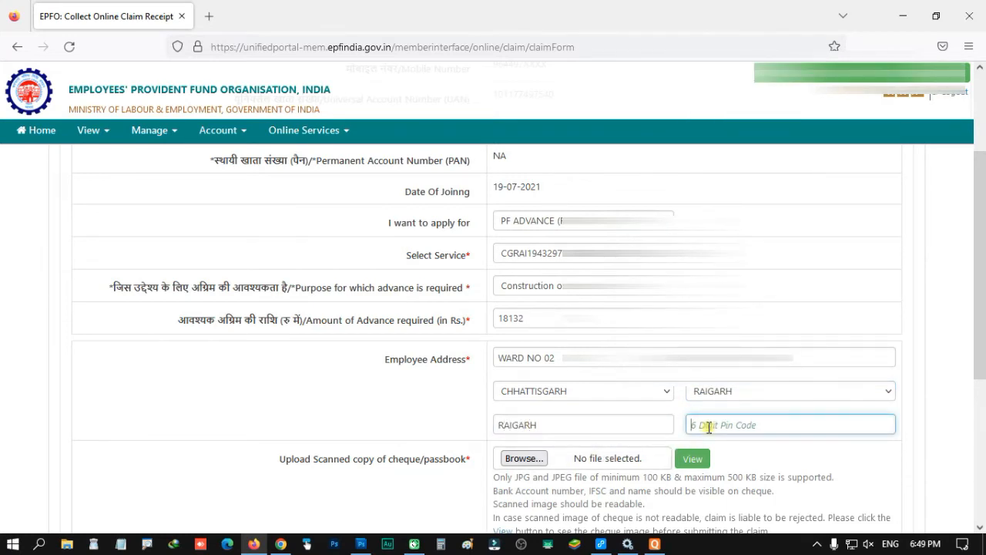
pyautogui.write('496001')
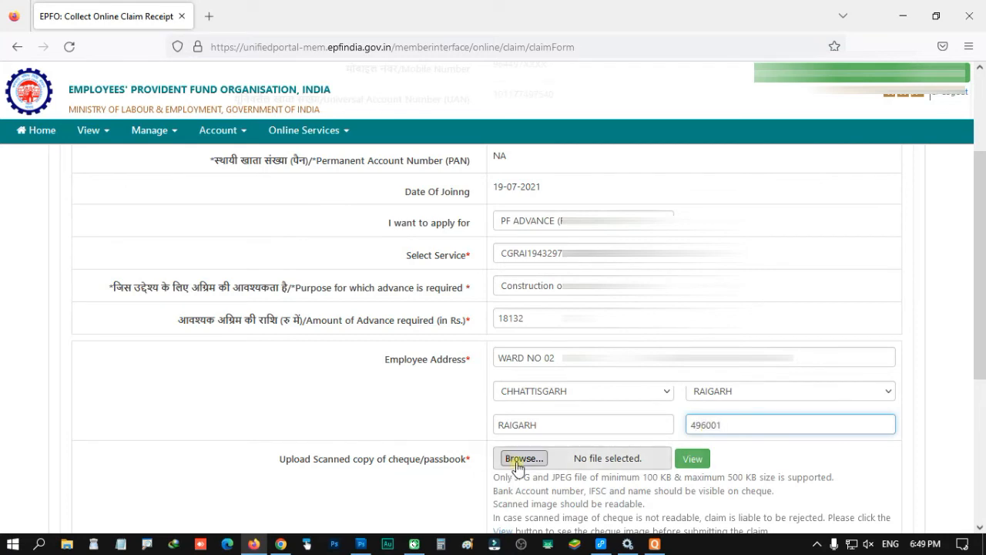
pyautogui.scroll(-2, 519, 462)
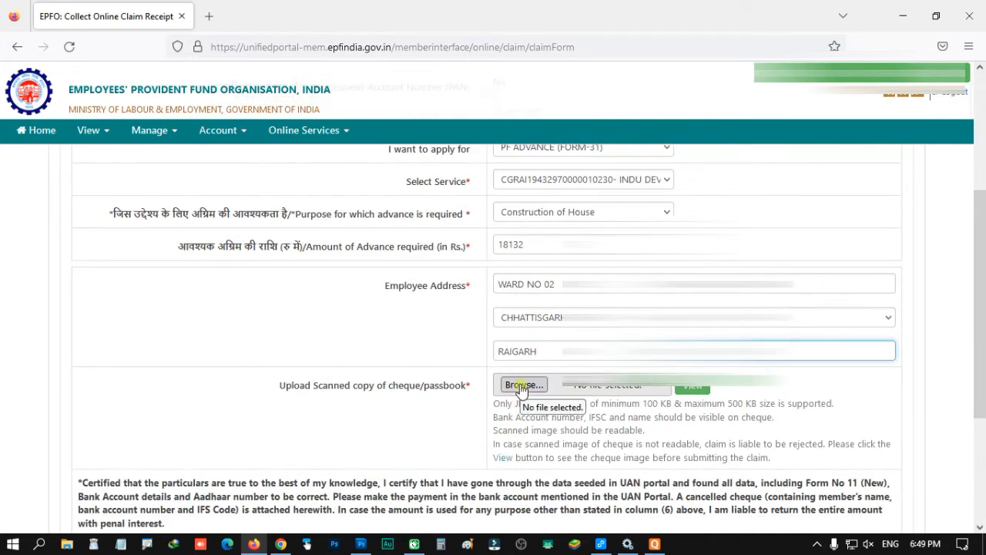
# - Upload passbook.jpg as the cheque/passbook copy and preview it to confirm bank details are legible
pyautogui.click(516, 391)
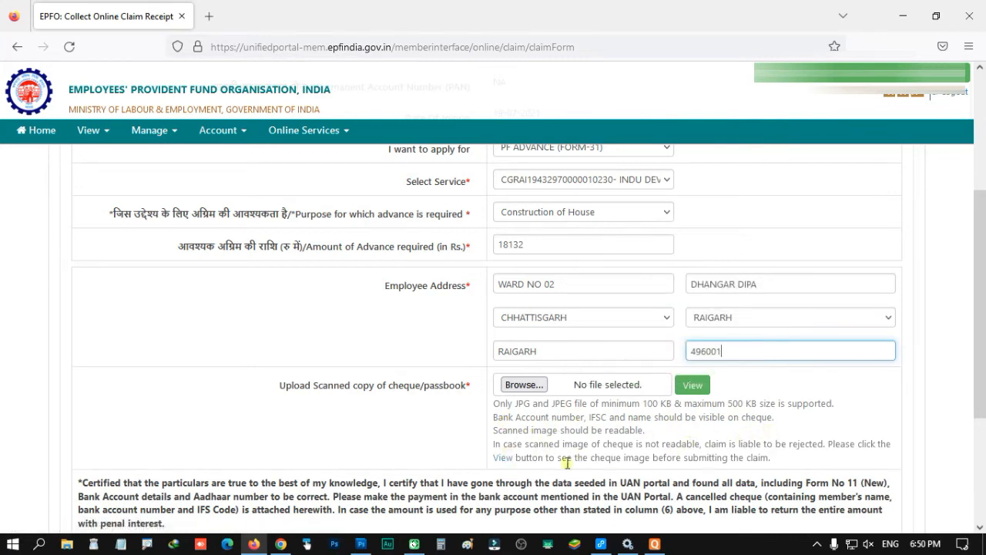
pyautogui.scroll(-2, 651, 437)
pyautogui.scroll(-2, 655, 439)
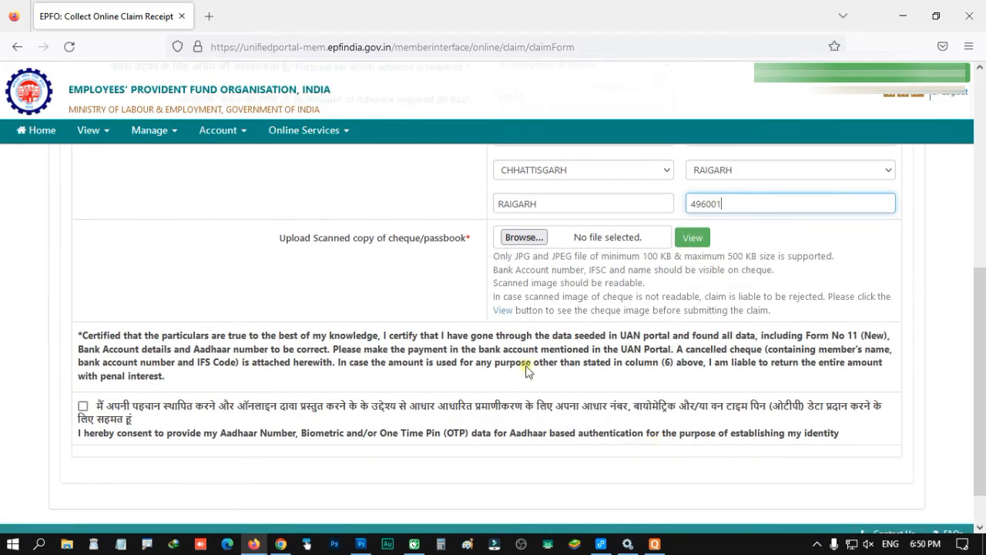
pyautogui.click(522, 237)
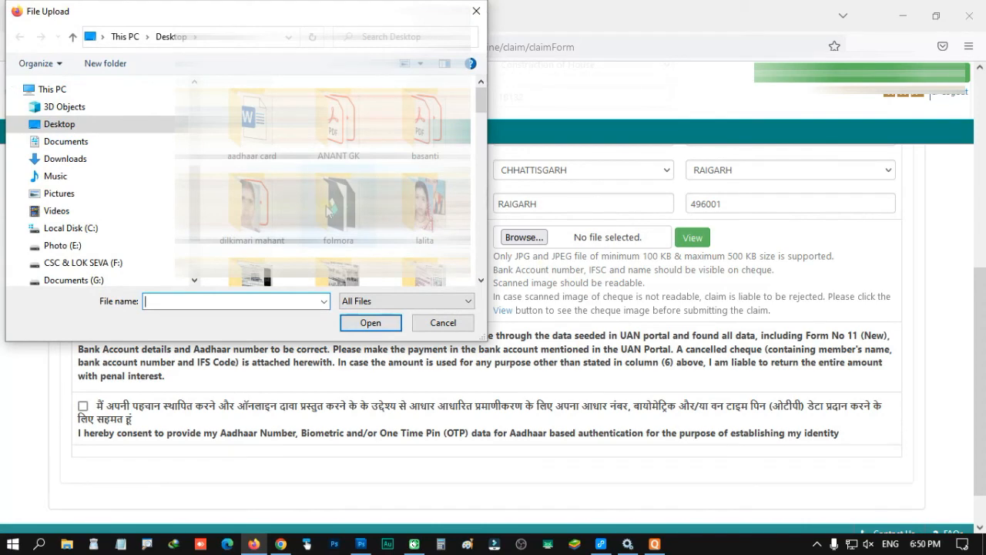
pyautogui.scroll(-2, 308, 246)
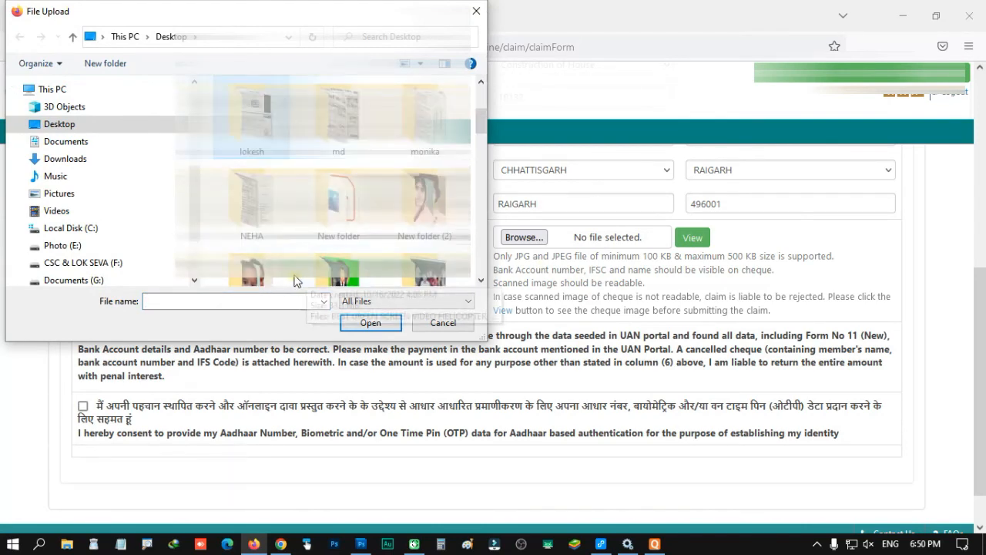
pyautogui.doubleClick(295, 279)
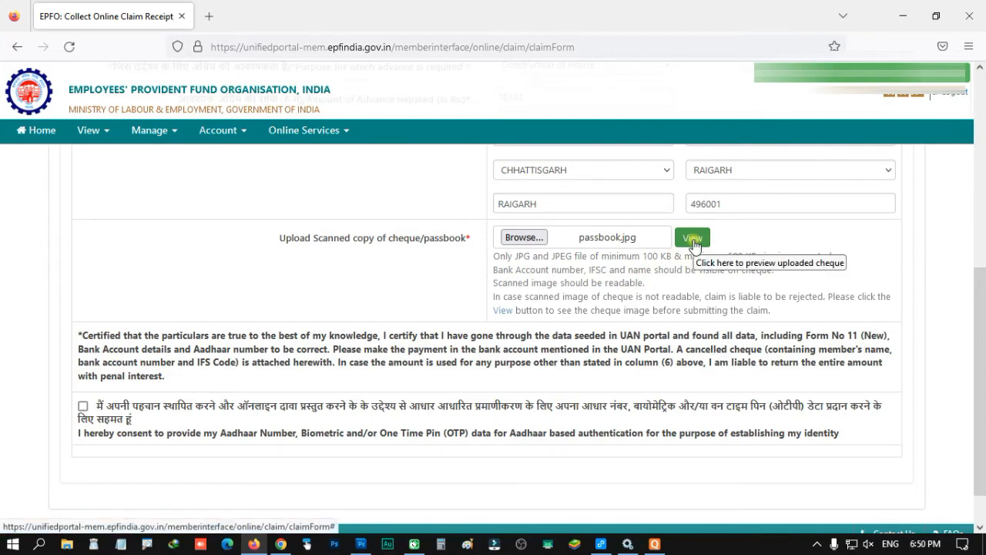
pyautogui.click(692, 238)
pyautogui.scroll(-3, 617, 325)
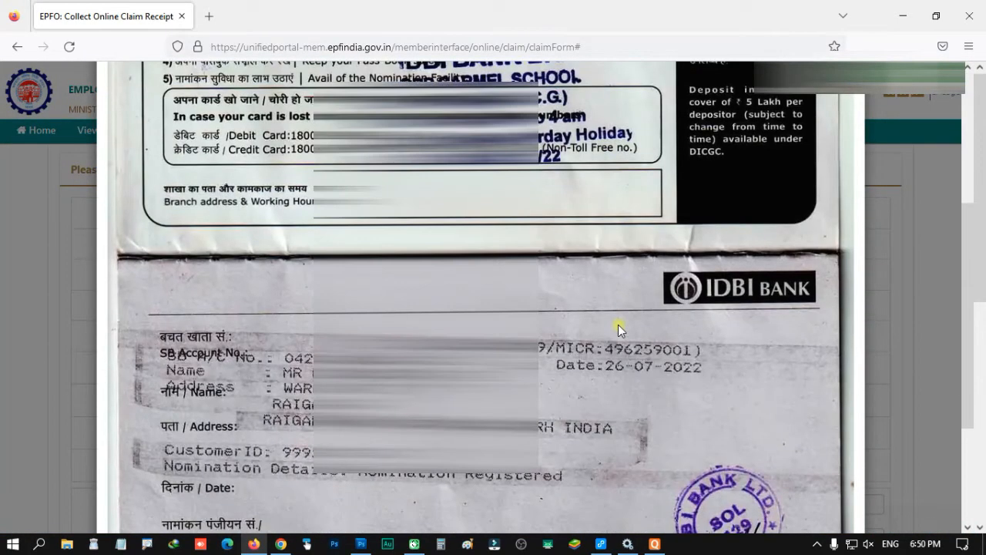
pyautogui.scroll(-2, 618, 324)
pyautogui.scroll(5, 618, 324)
pyautogui.scroll(-5, 618, 324)
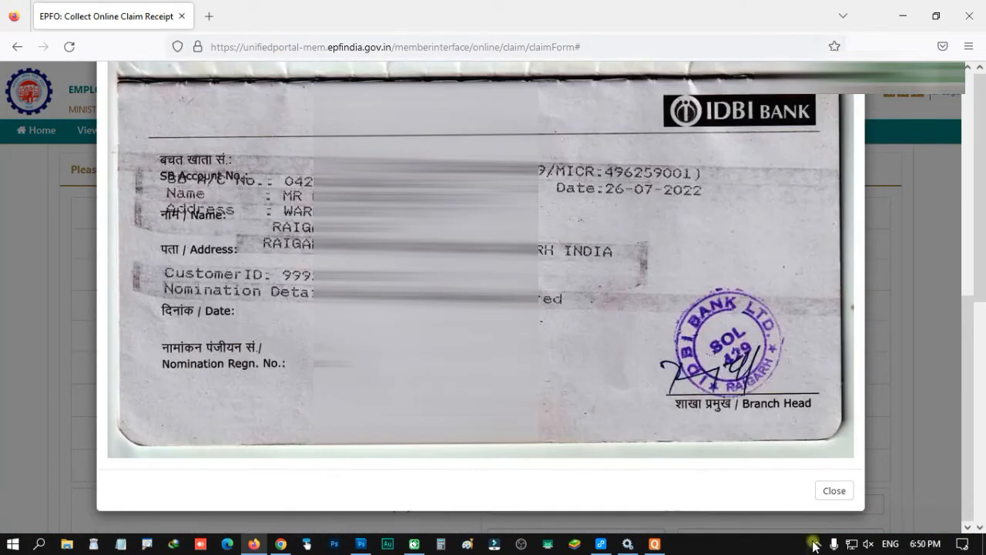
pyautogui.click(835, 491)
pyautogui.scroll(-3, 590, 293)
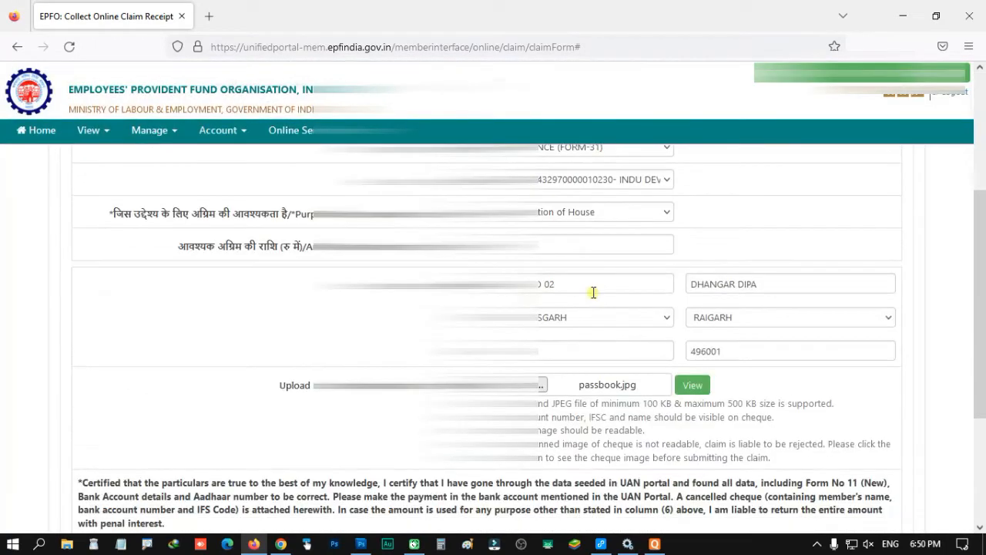
# - Tick the Aadhaar consent, request and enter the OTP, then validate it and submit the claim
pyautogui.scroll(-2, 593, 293)
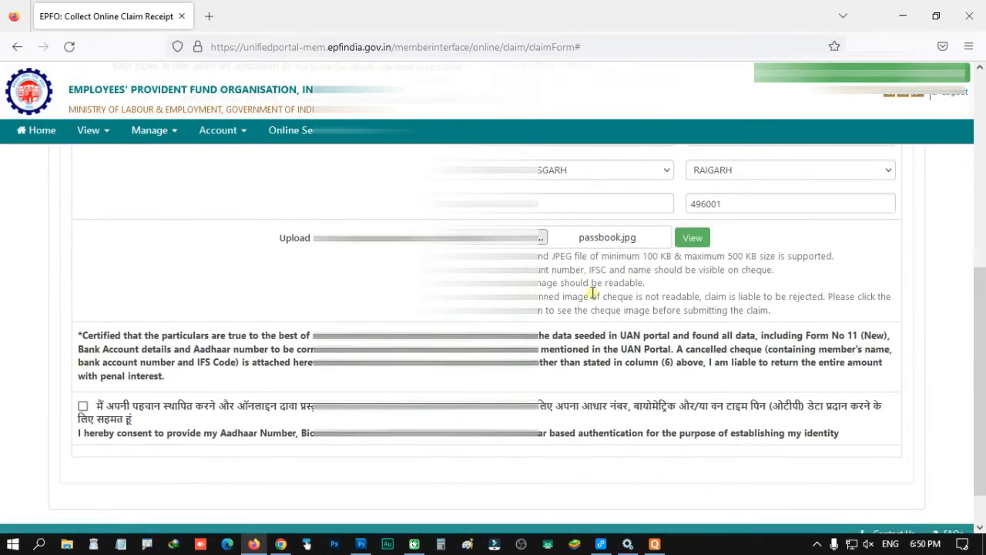
pyautogui.click(83, 408)
pyautogui.scroll(-1, 406, 366)
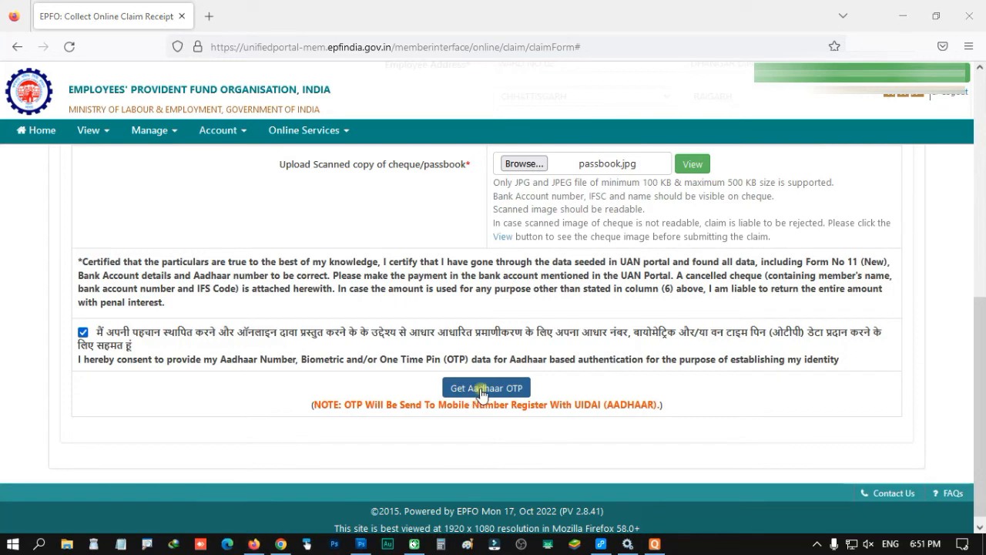
pyautogui.click(489, 388)
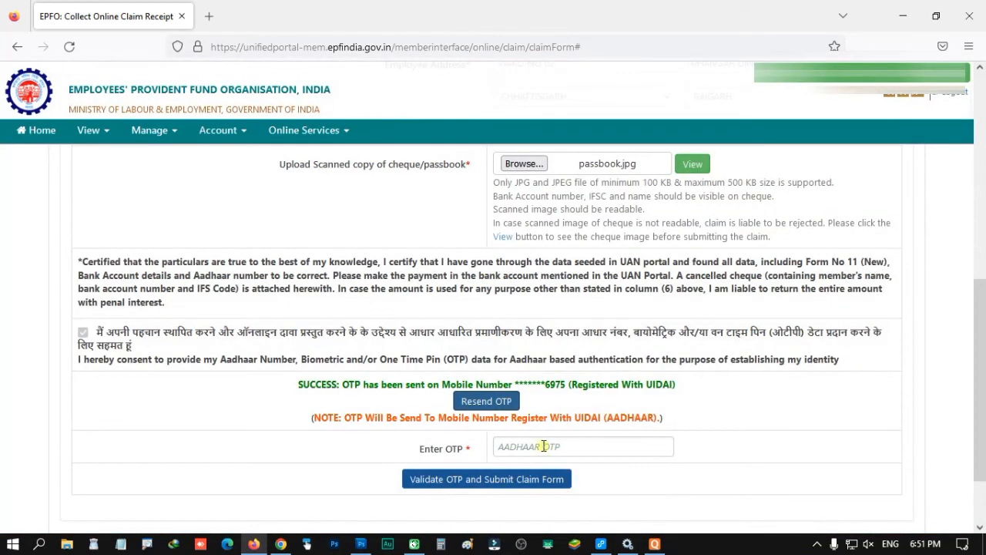
pyautogui.click(542, 449)
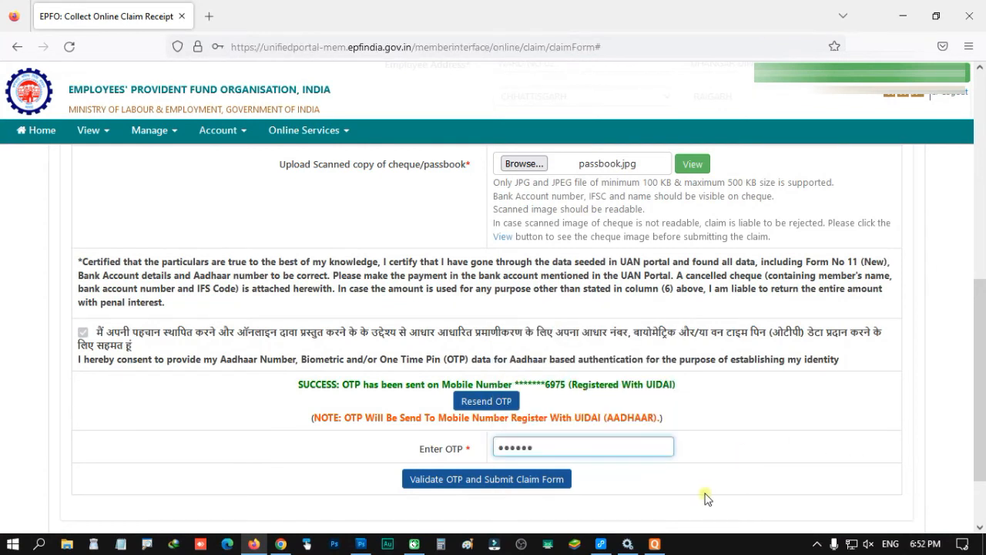
pyautogui.click(470, 483)
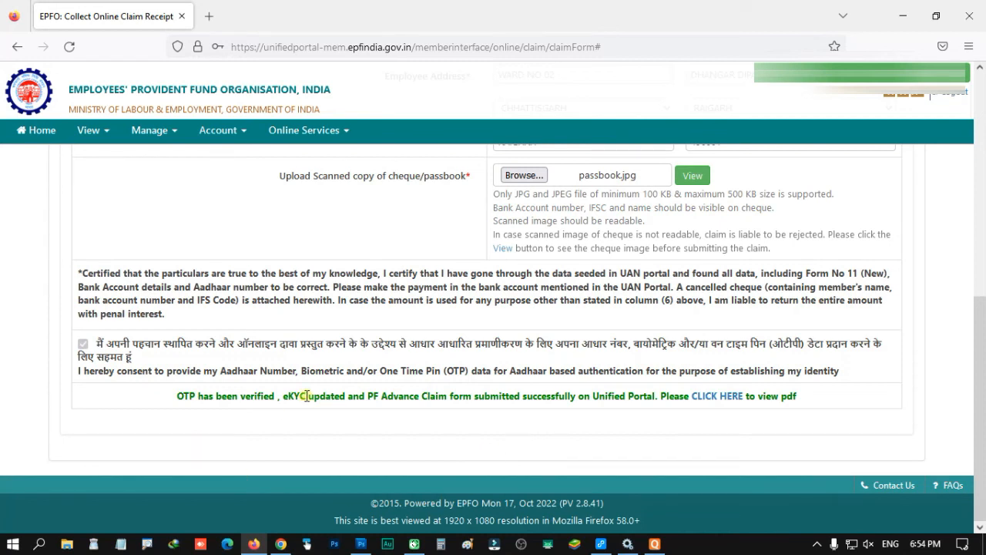
# - Open the claim PDF from the success message's CLICK HERE link and scroll through it
pyautogui.click(721, 399)
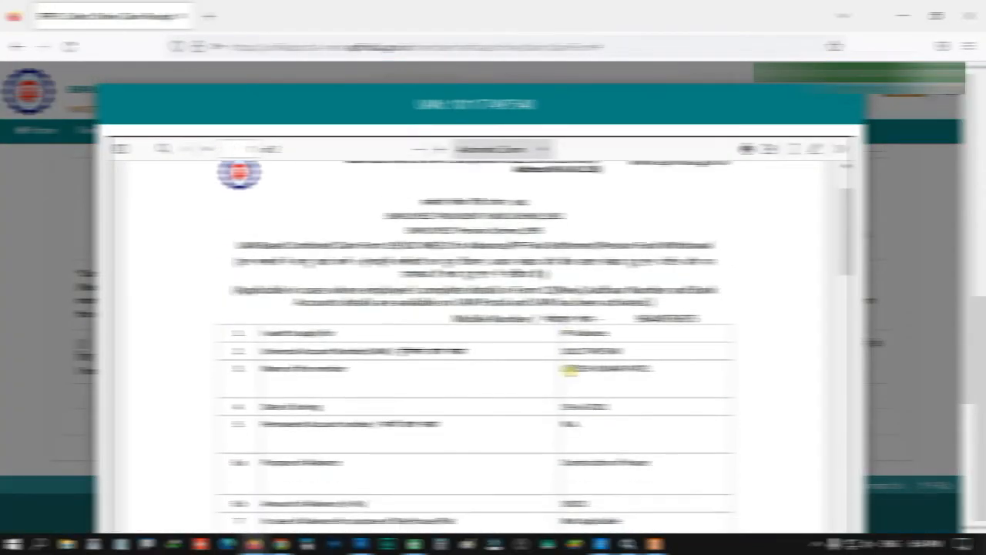
pyautogui.moveTo(848, 250)
pyautogui.mouseDown()
pyautogui.moveTo(853, 319)
pyautogui.moveTo(855, 241)
pyautogui.moveTo(849, 329)
pyautogui.moveTo(848, 232)
pyautogui.mouseUp()
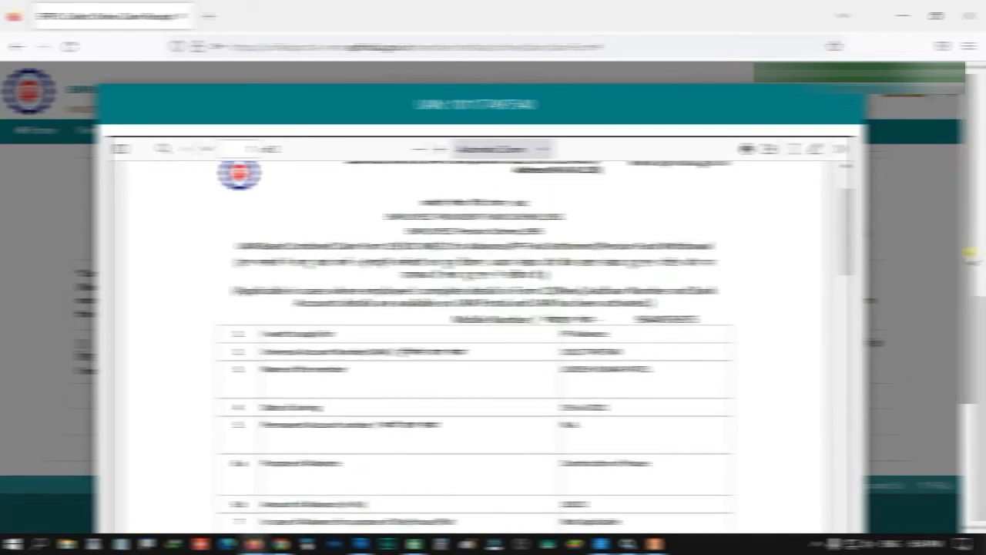
pyautogui.moveTo(969, 274); pyautogui.dragTo(969, 382)
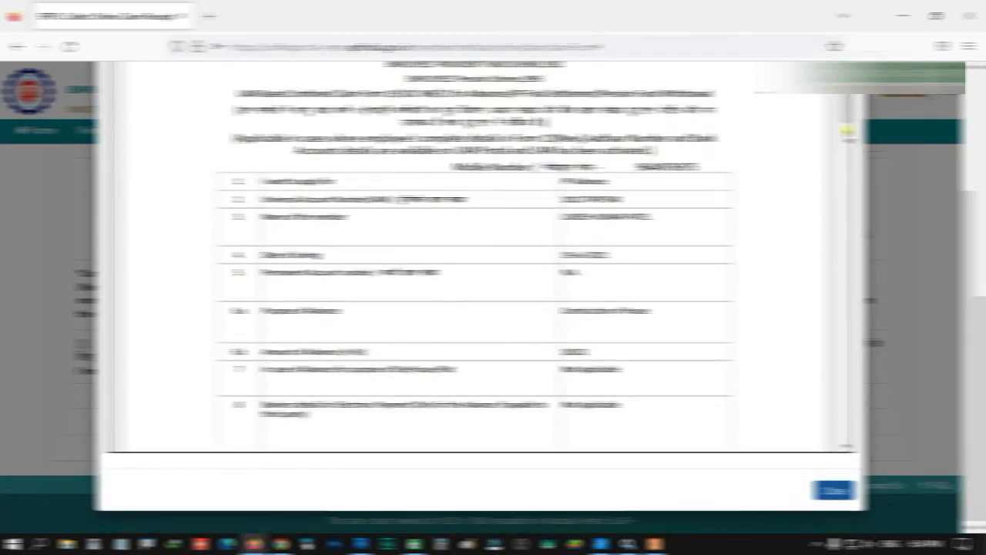
pyautogui.moveTo(846, 109); pyautogui.dragTo(848, 188)
pyautogui.scroll(10, 797, 183)
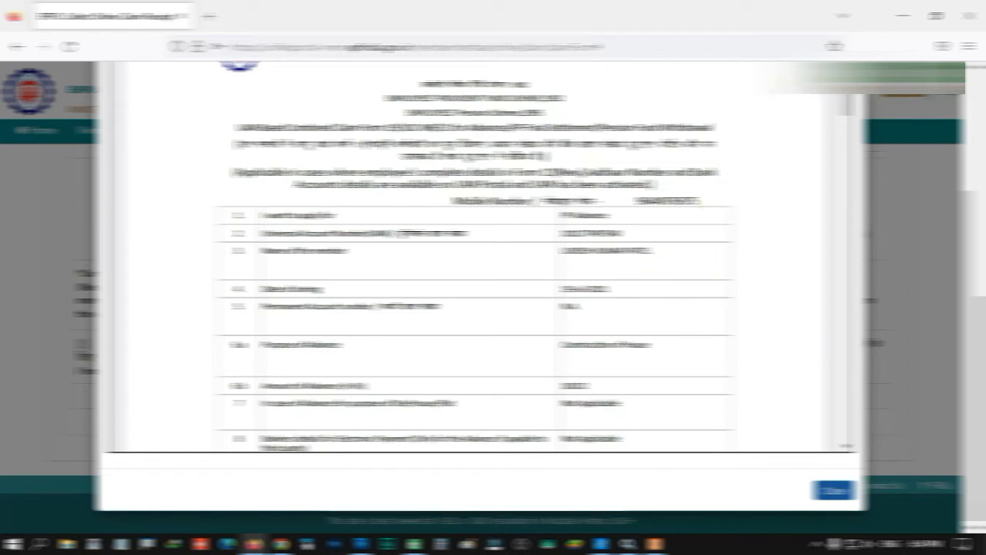
pyautogui.moveTo(849, 104); pyautogui.dragTo(846, 127)
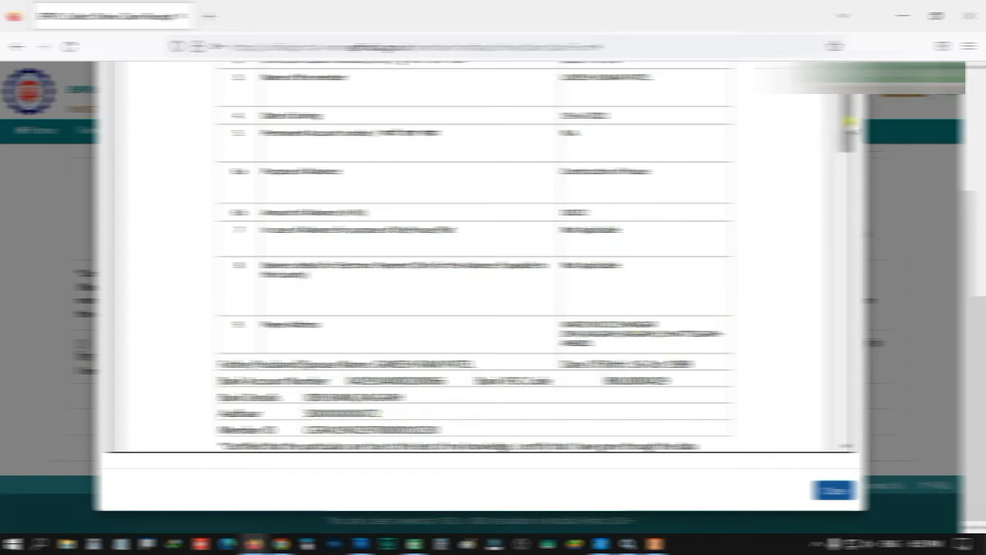
pyautogui.moveTo(847, 123)
pyautogui.mouseDown()
pyautogui.moveTo(847, 214)
pyautogui.moveTo(845, 127)
pyautogui.mouseUp()
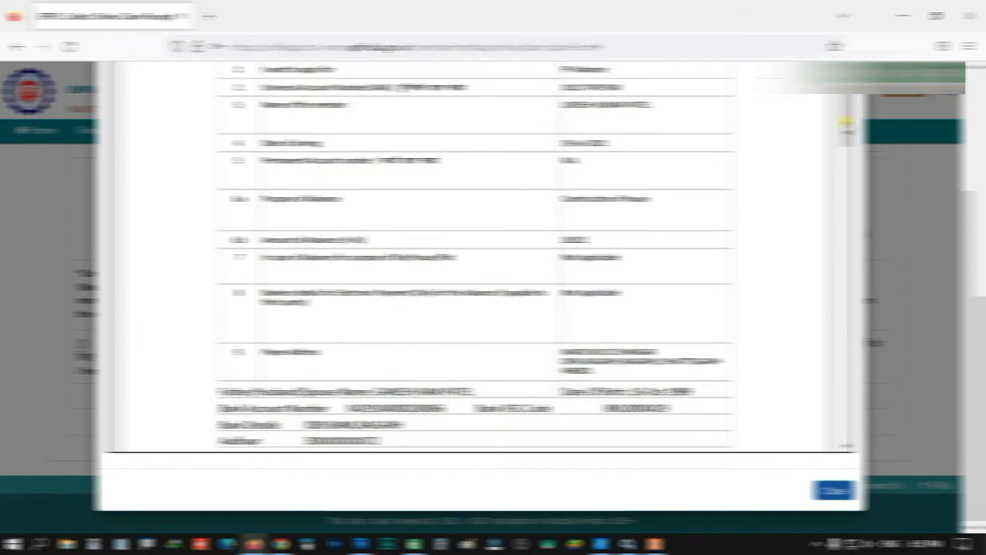